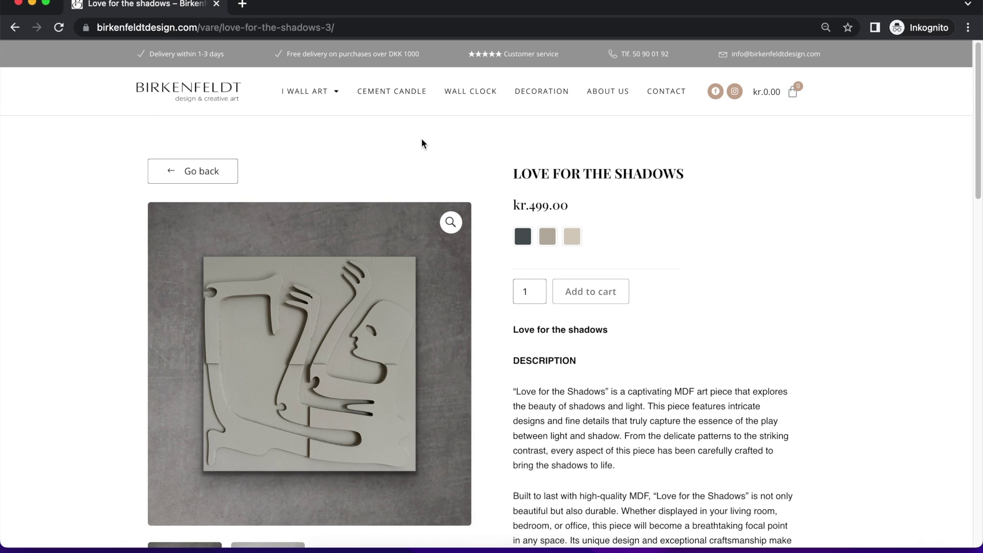
From the Birkenfeldt homepage selections, open a Love for the shadows product, then use Go back.
left_click(214, 95)
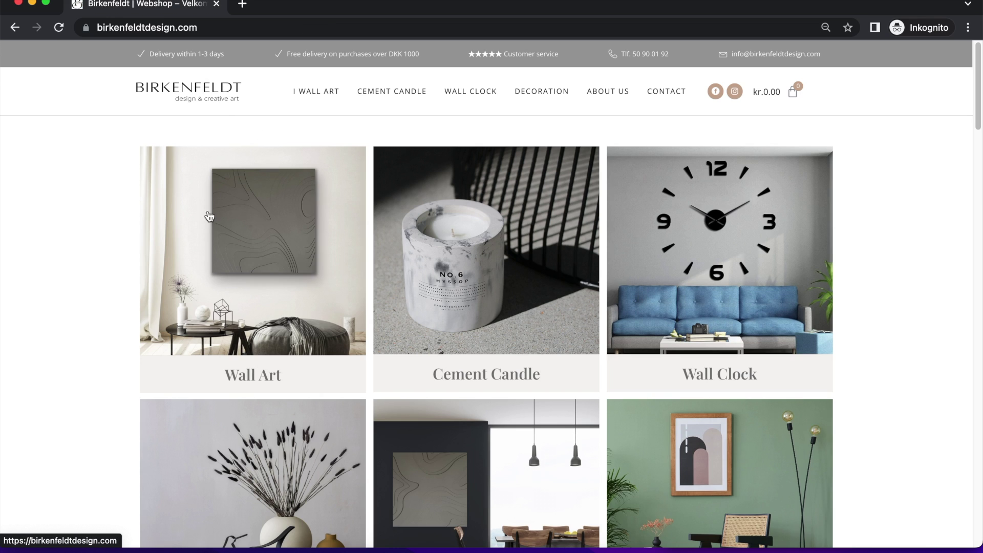
scroll(205, 220, "down", 10)
scroll(205, 220, "down", 8)
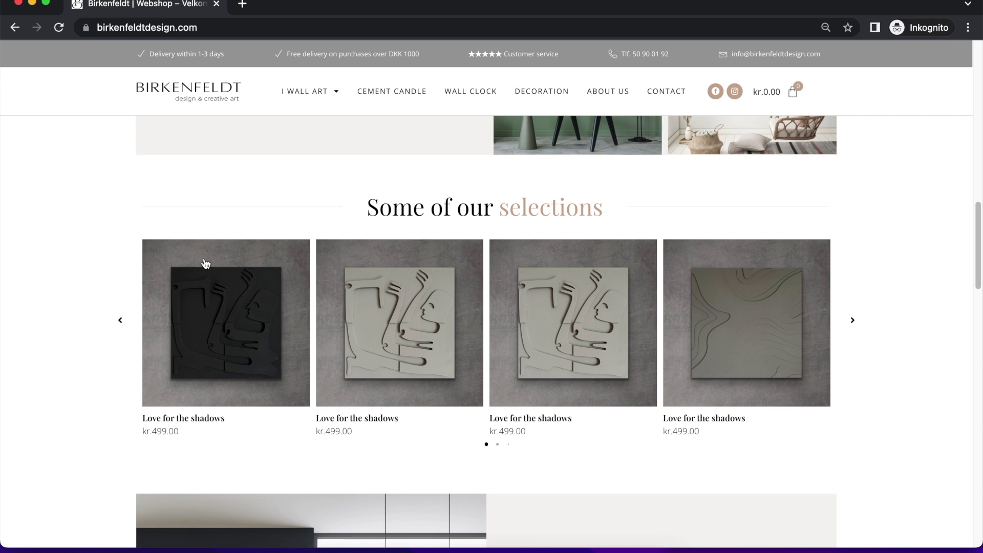
left_click(241, 312)
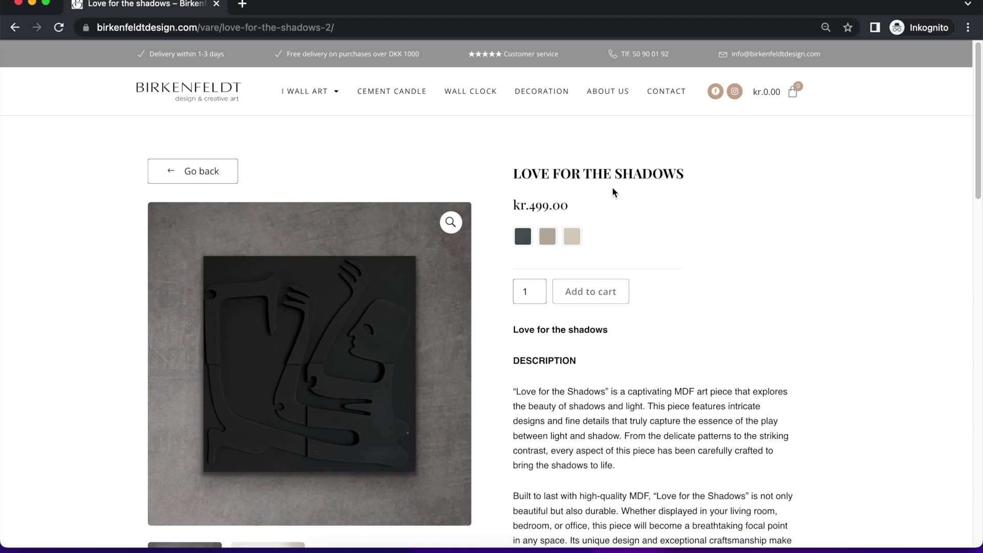
left_click(207, 171)
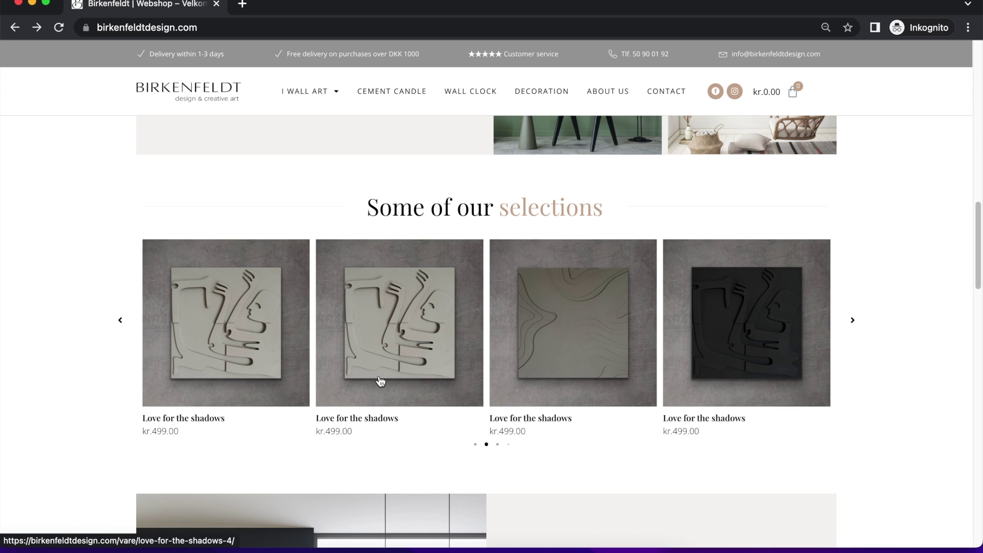
Open a WALL CLOCK product twice and confirm Go back returns to the Wall Clock category.
left_click(465, 97)
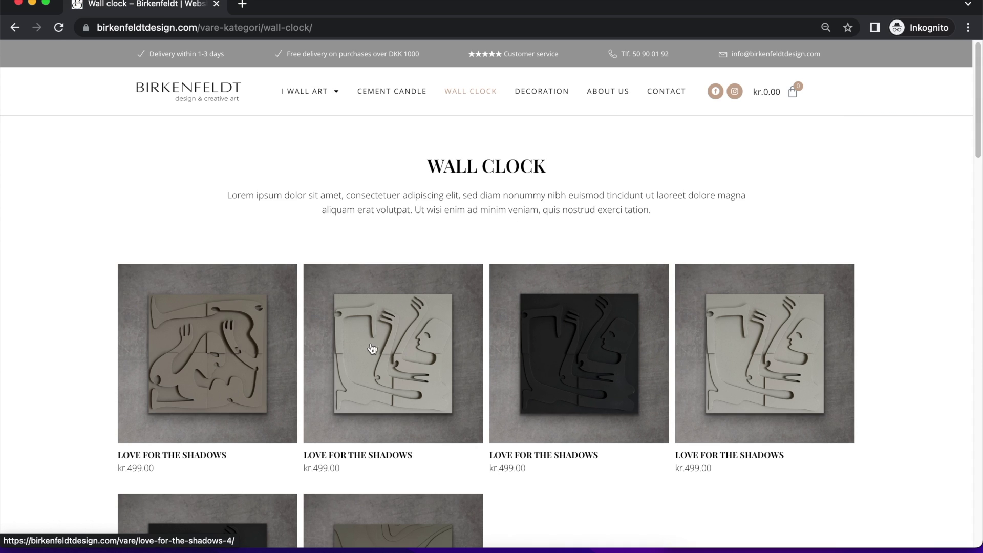
left_click(374, 349)
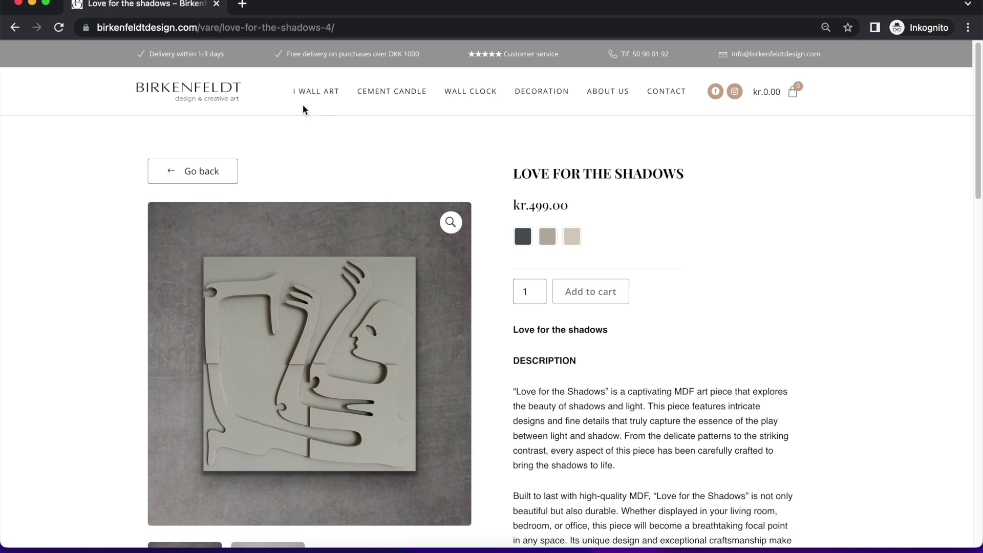
left_click(212, 173)
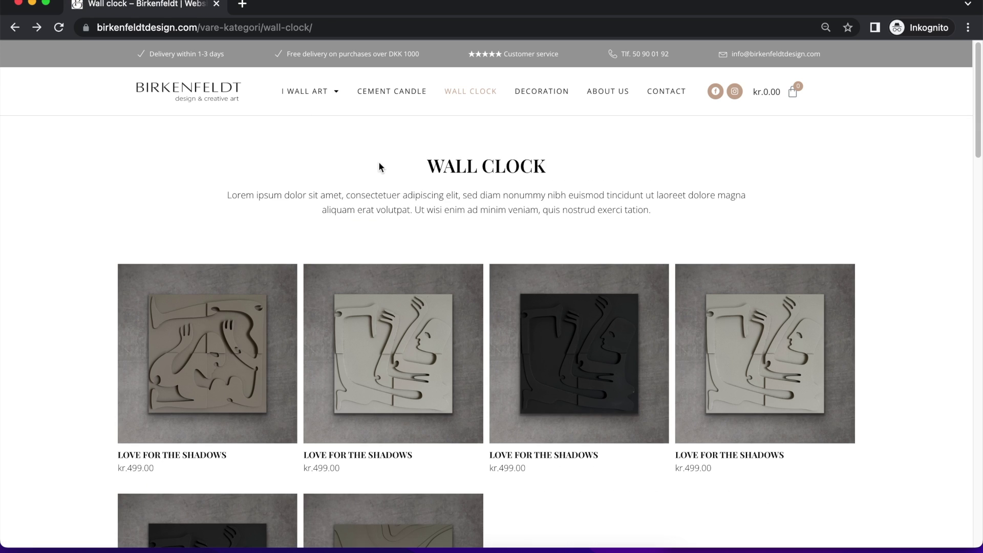
left_click_drag(380, 167, 551, 170)
left_click(562, 166)
left_click(373, 302)
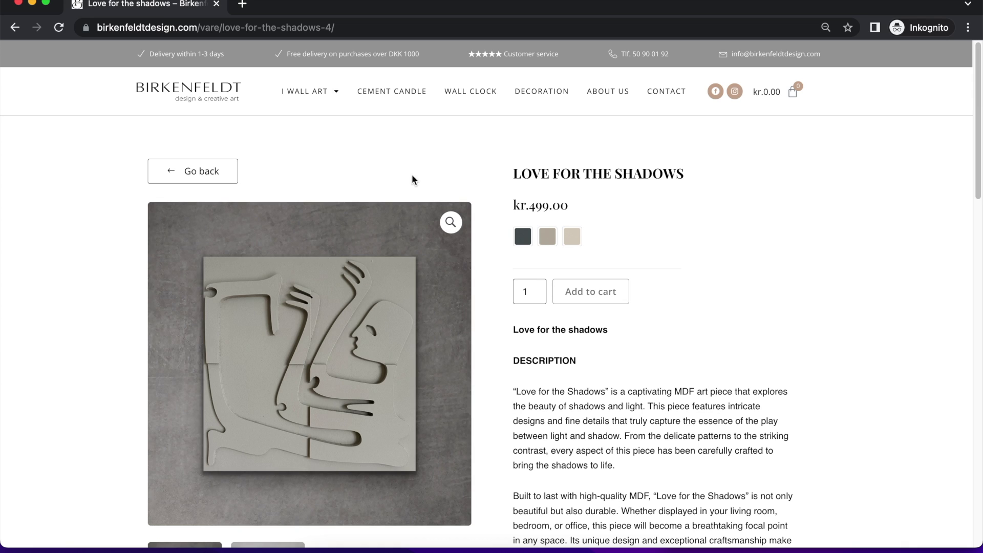
left_click(209, 170)
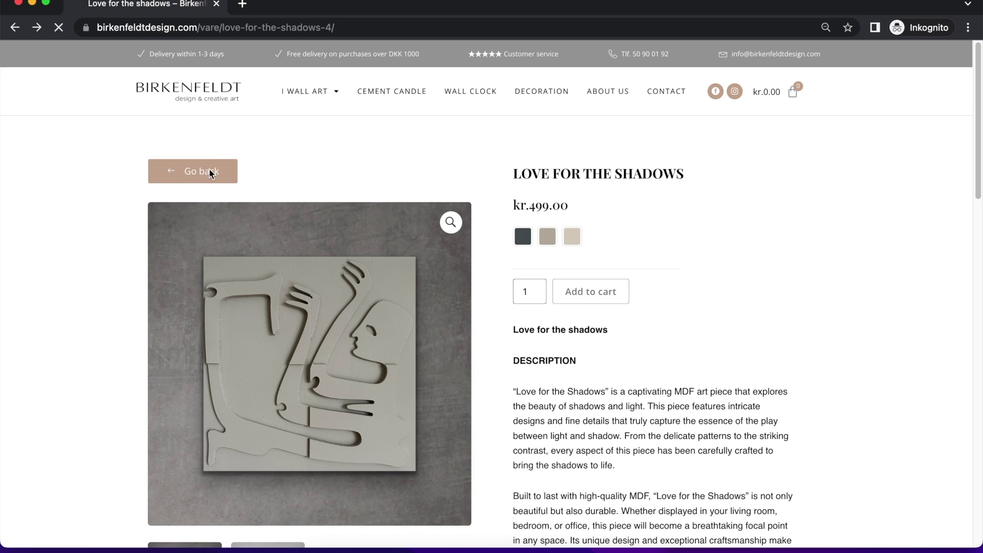
Open a DECORATION product and confirm Go back returns to the Decoration category.
left_click(532, 92)
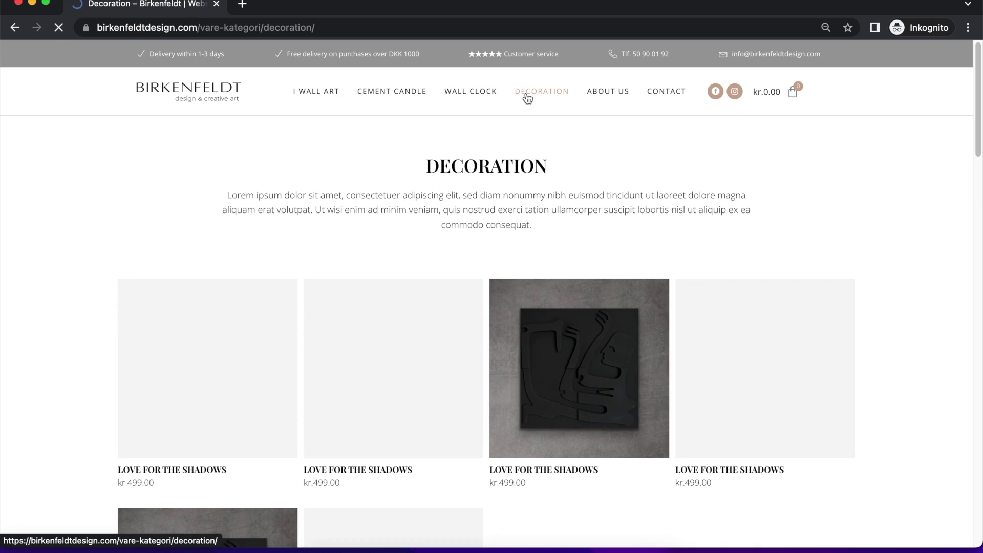
left_click(412, 332)
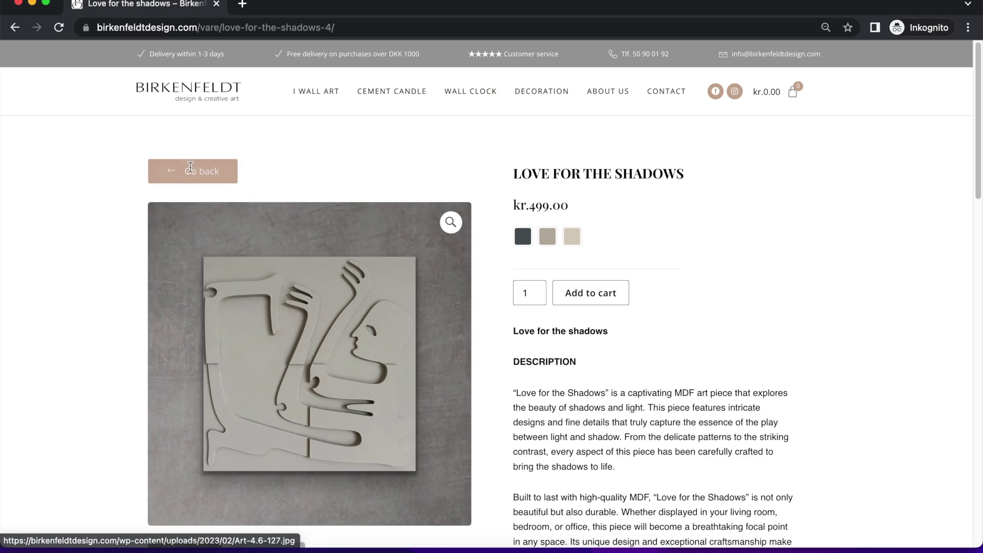
left_click(193, 174)
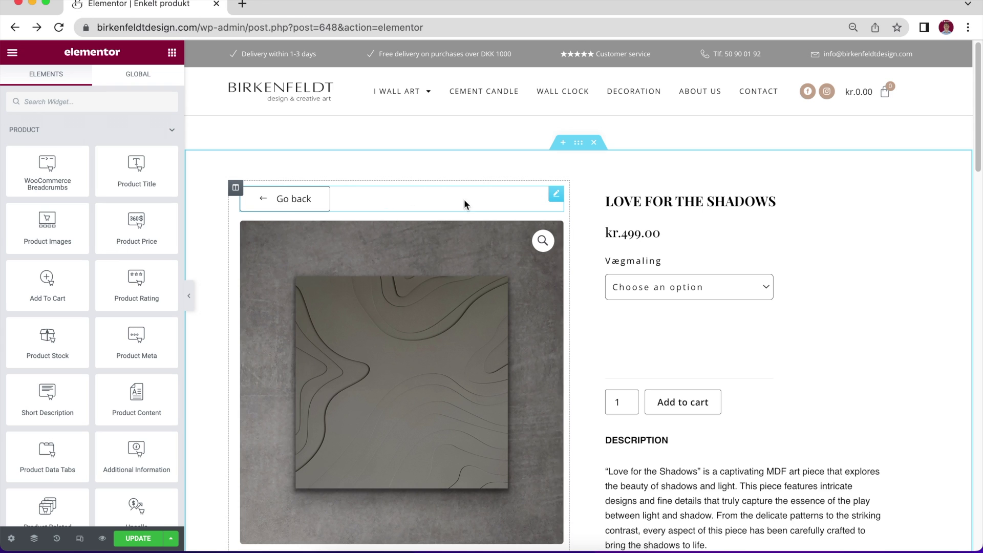
Bring up the context menu of the existing Go back button in the Enkelt produkt template.
right_click(554, 202)
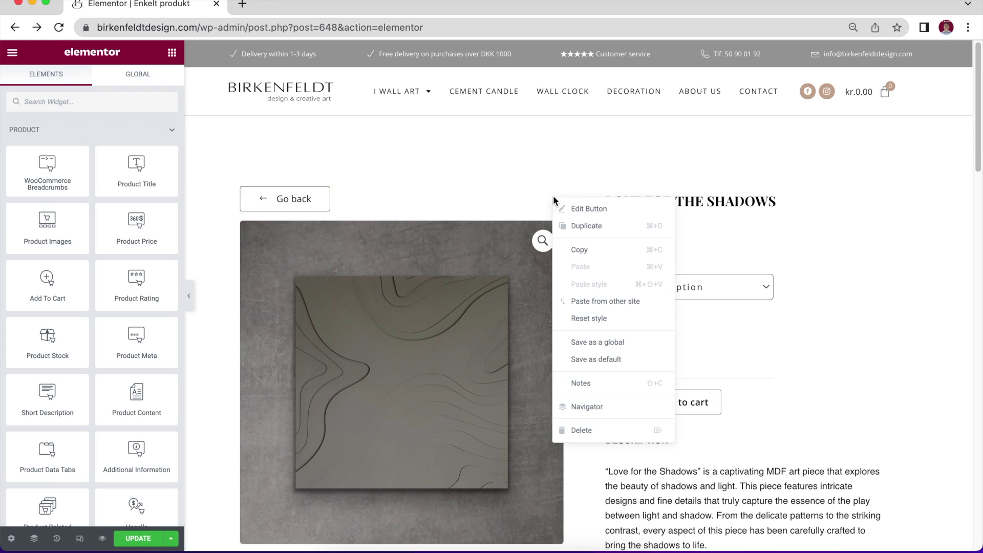
Delete the old Go back Button element from the Navigator outline.
left_click(604, 408)
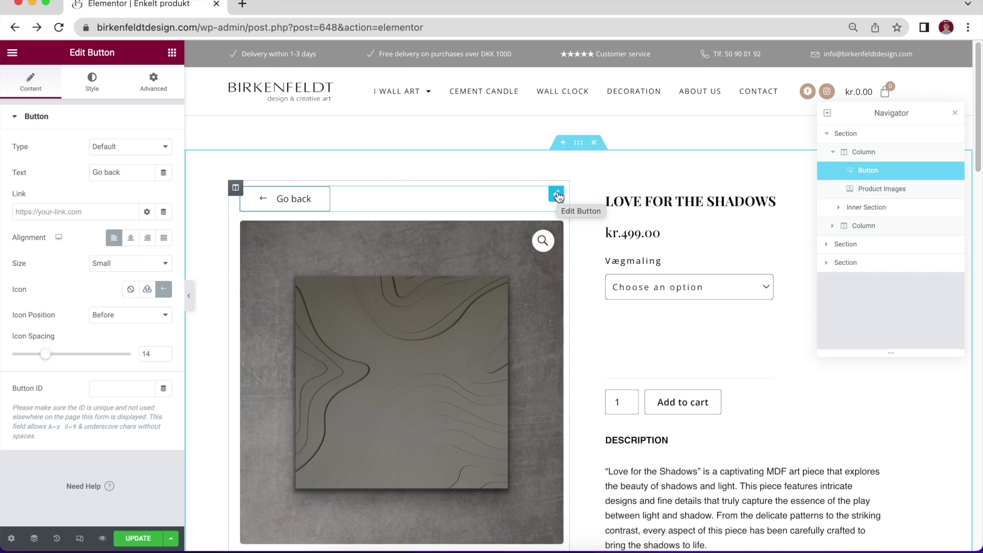
right_click(897, 179)
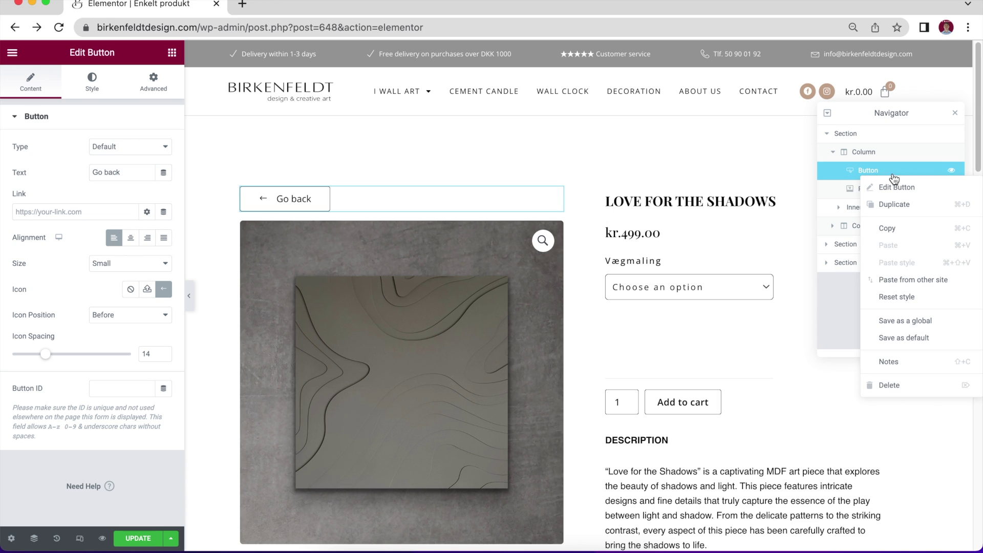
left_click(894, 385)
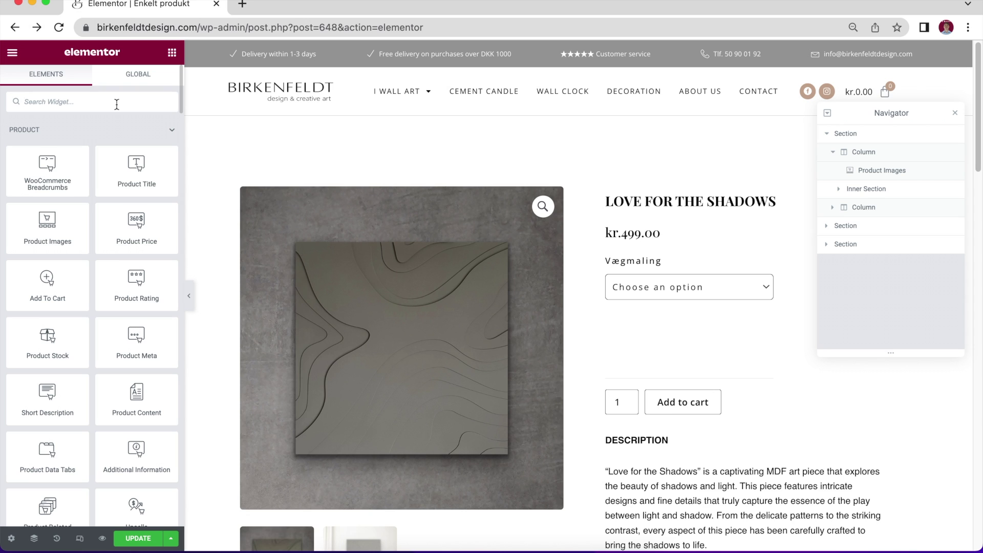
Drag a Button widget above Product Images and change its label from 'Click here' to 'Go back'.
type("butt")
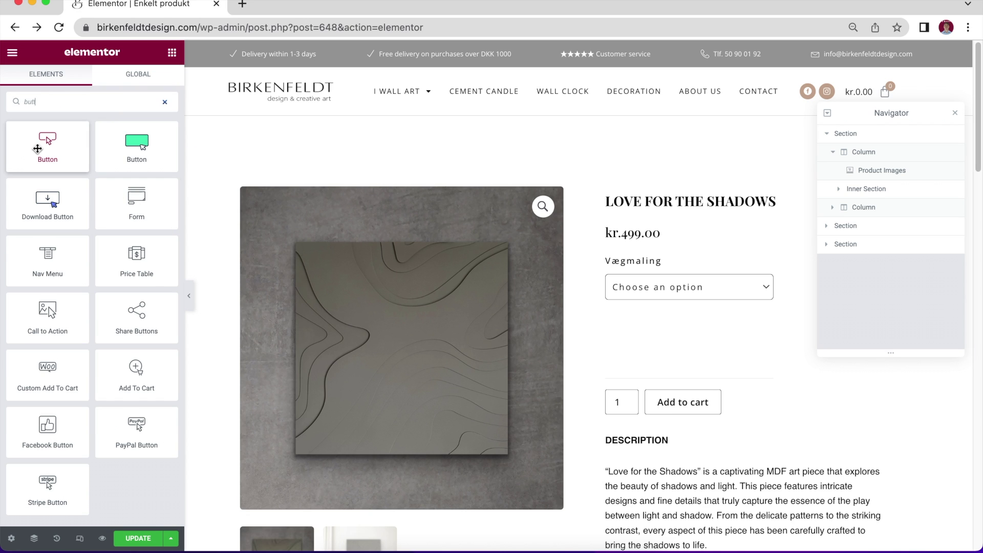
left_click_drag(38, 148, 309, 194)
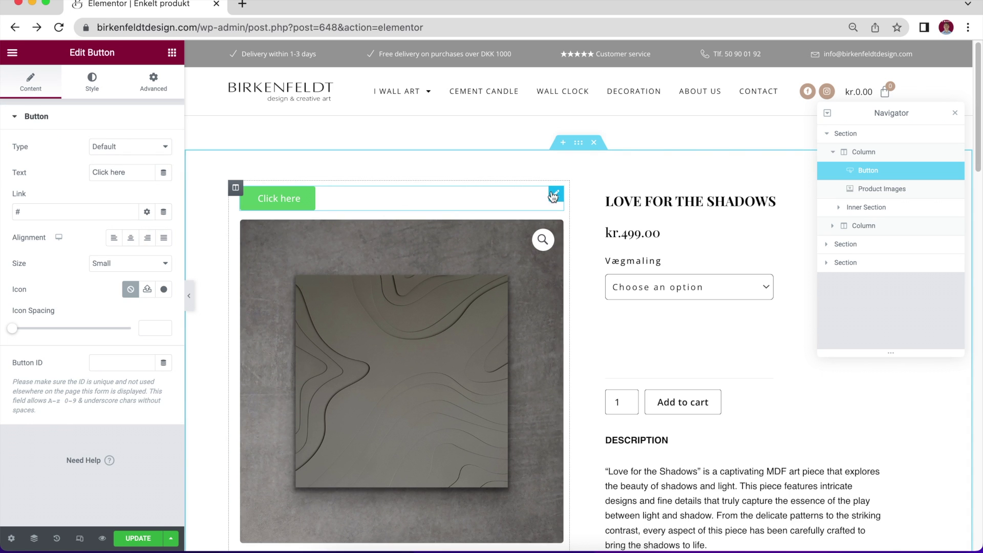
triple_click(113, 173)
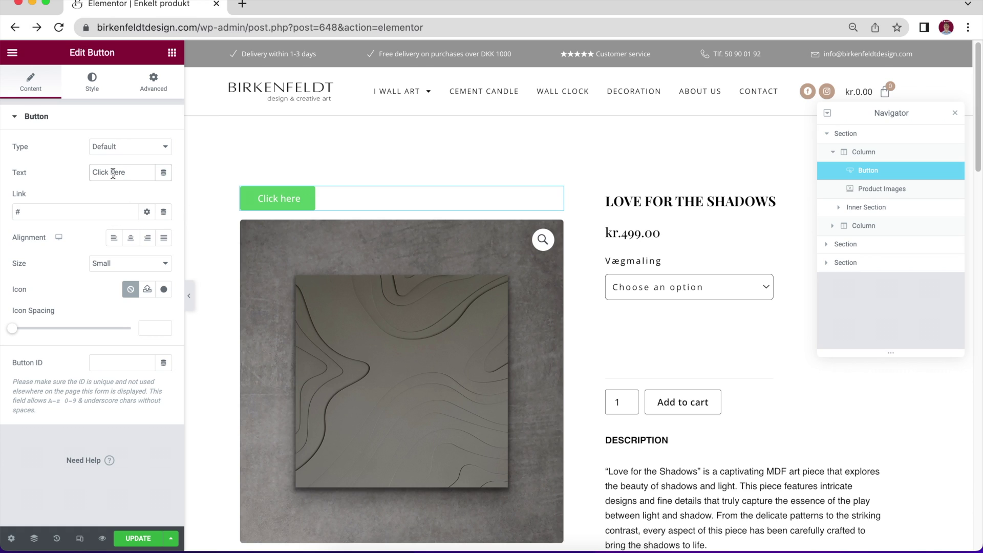
type("Go")
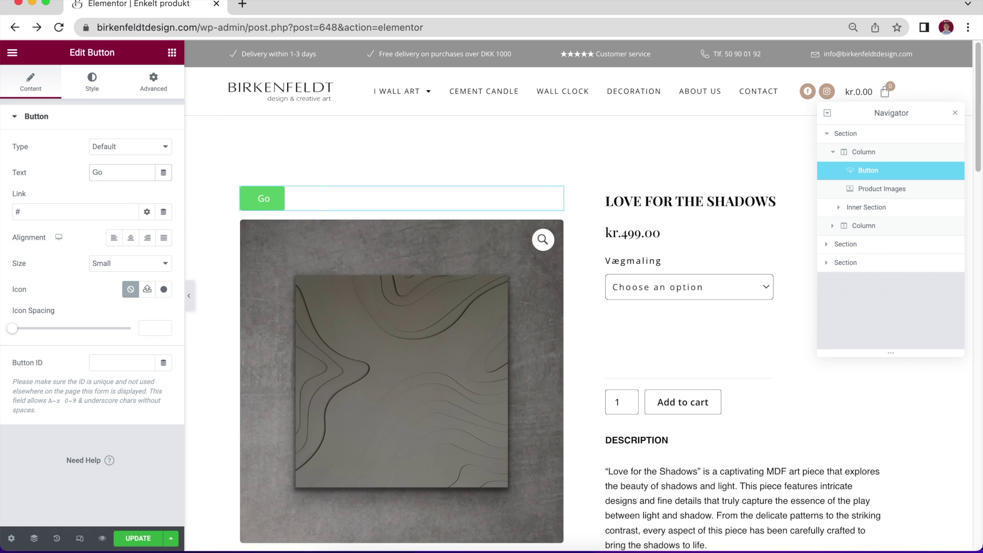
type(" back")
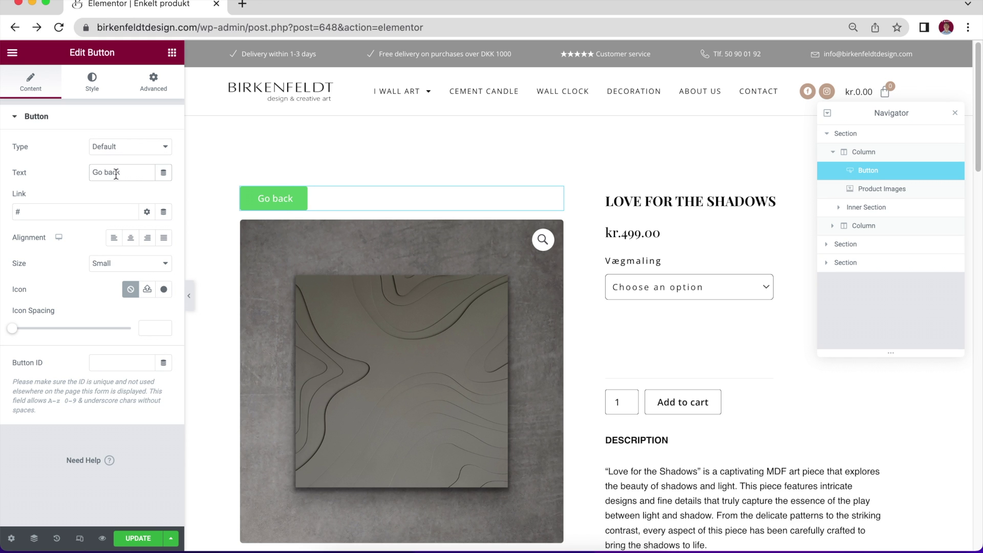
Insert a left-arrow icon from the Icon Library, filtered by 'left', before the button text.
left_click(164, 289)
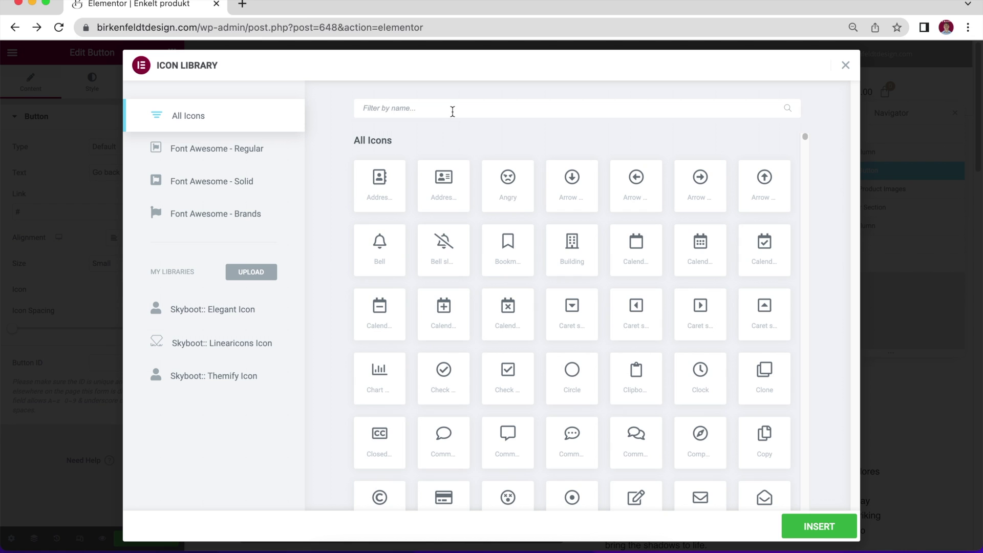
left_click(453, 111)
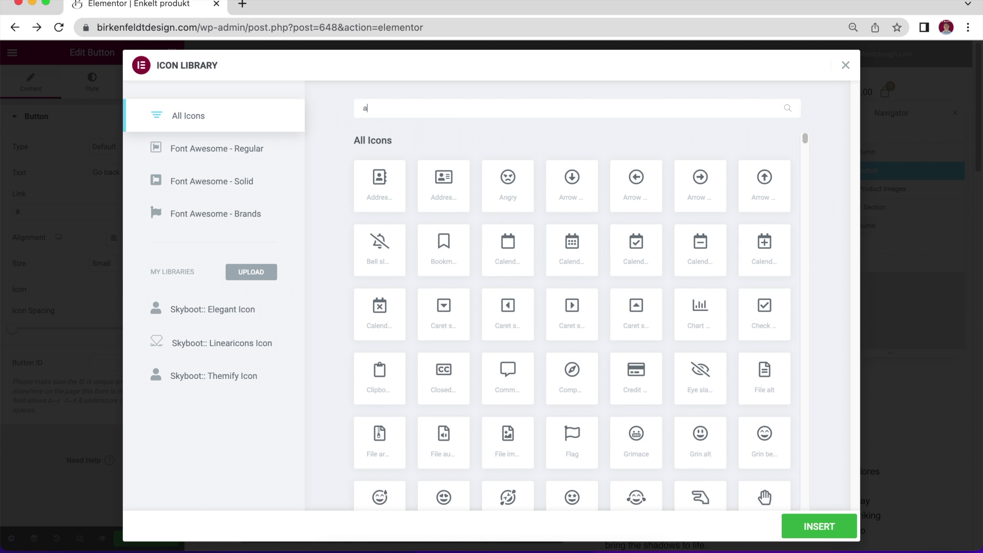
type("left")
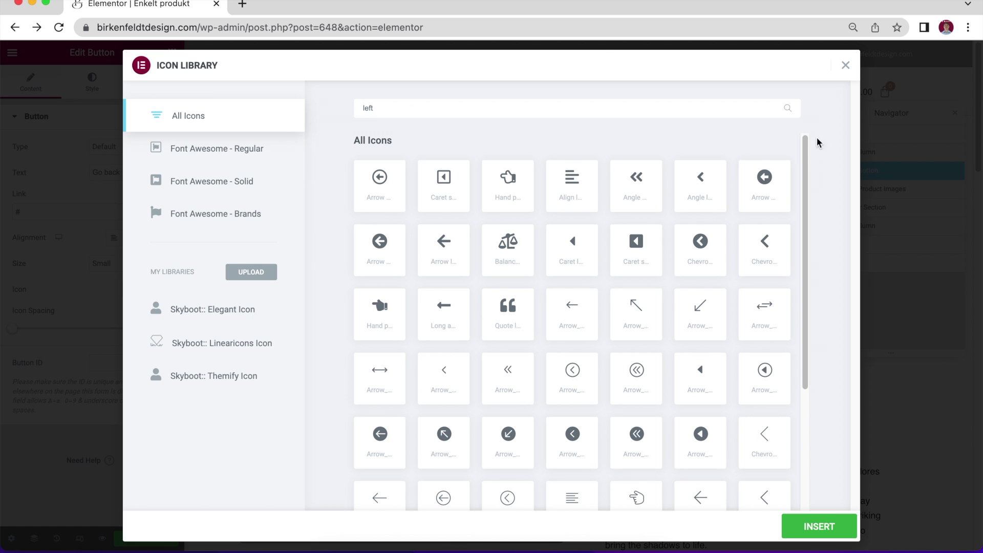
left_click(585, 338)
left_click(798, 526)
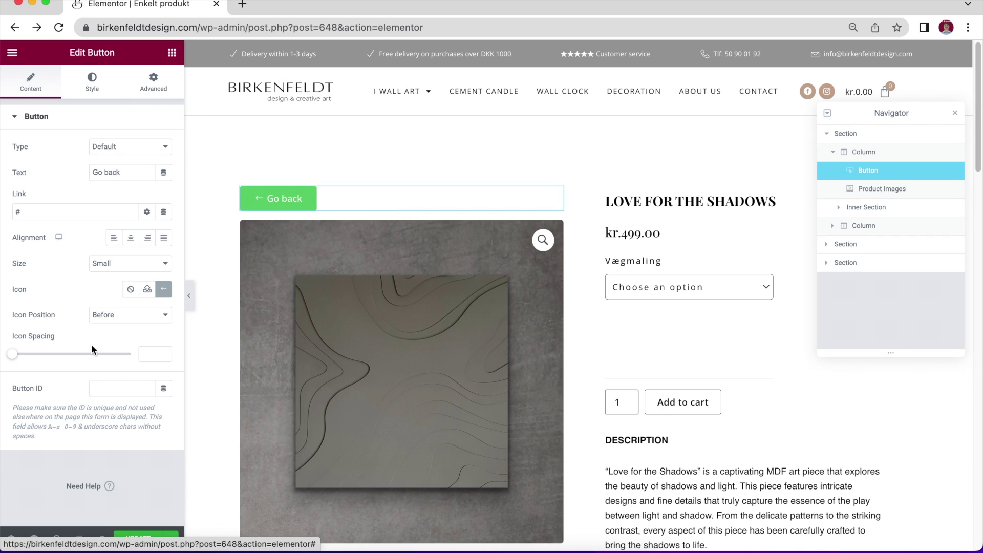
Set the button's CSS ID to 'go-back' in its Advanced settings.
left_click_drag(61, 391, 14, 390)
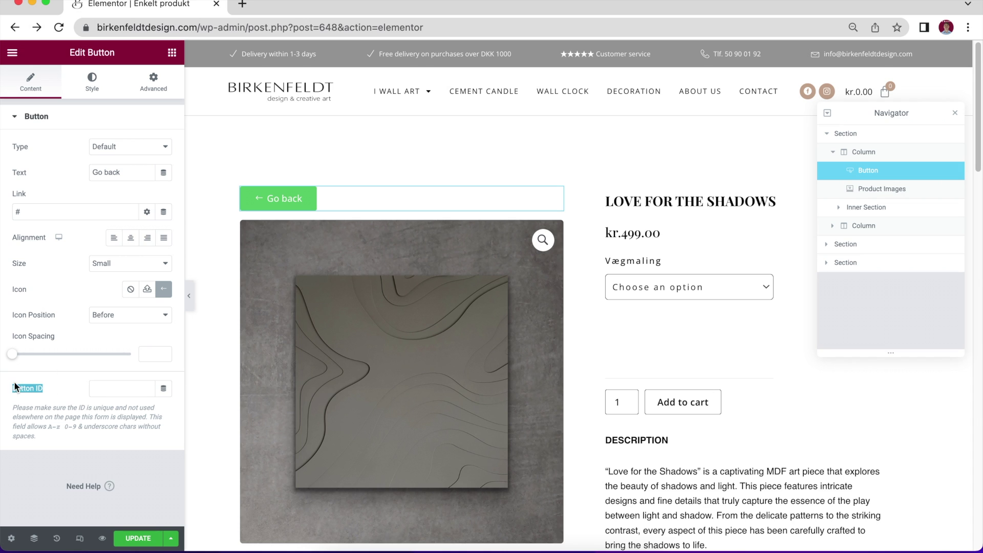
left_click(144, 84)
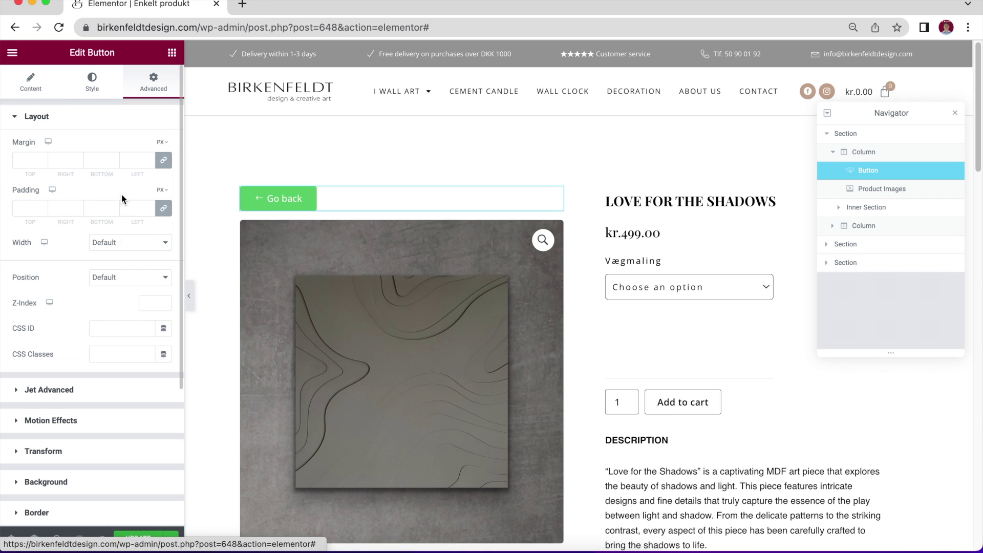
left_click(111, 335)
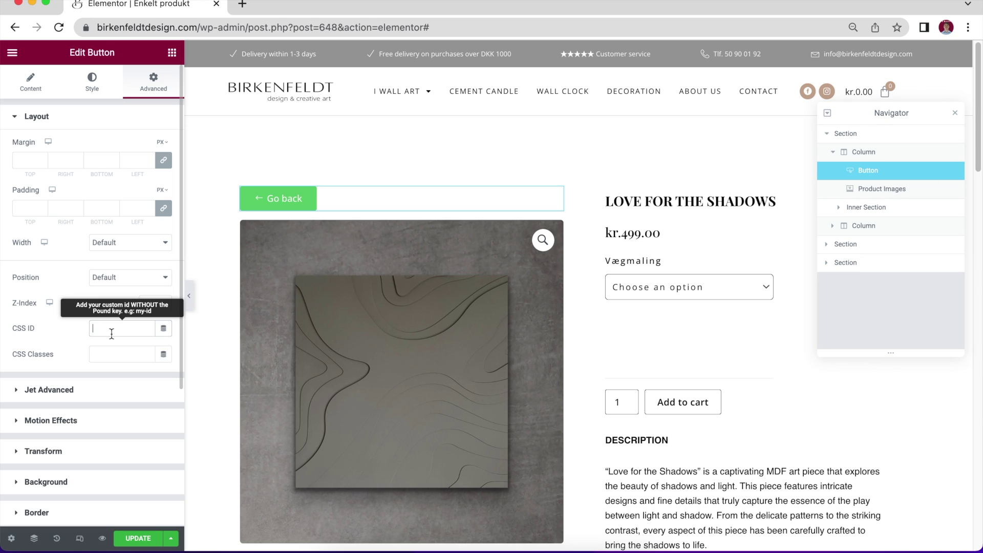
type("go-back")
double_click(114, 328)
left_click(121, 328)
left_click_drag(121, 328, 91, 328)
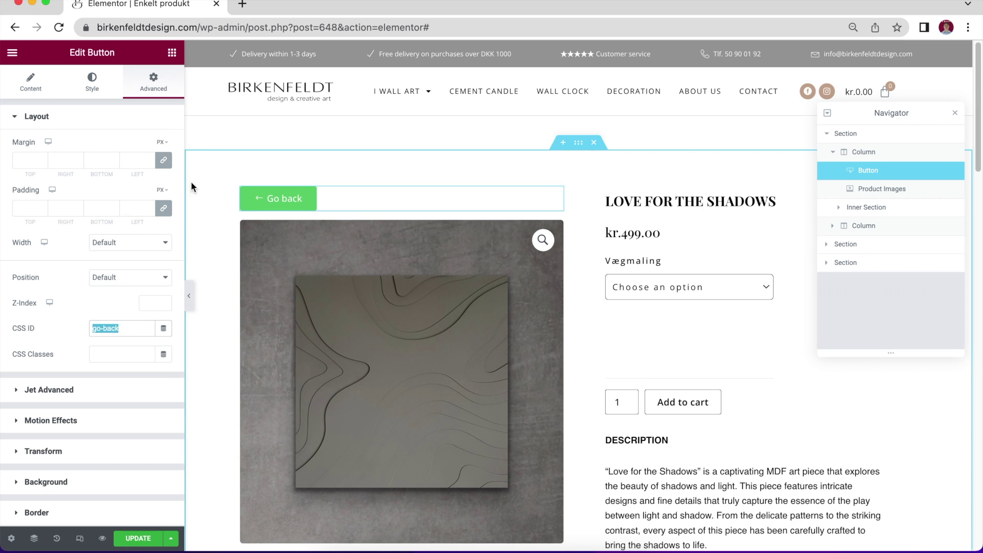
left_click(171, 53)
Search 'html' and drop an HTML widget directly below the Go back button.
left_click(75, 110)
type("h")
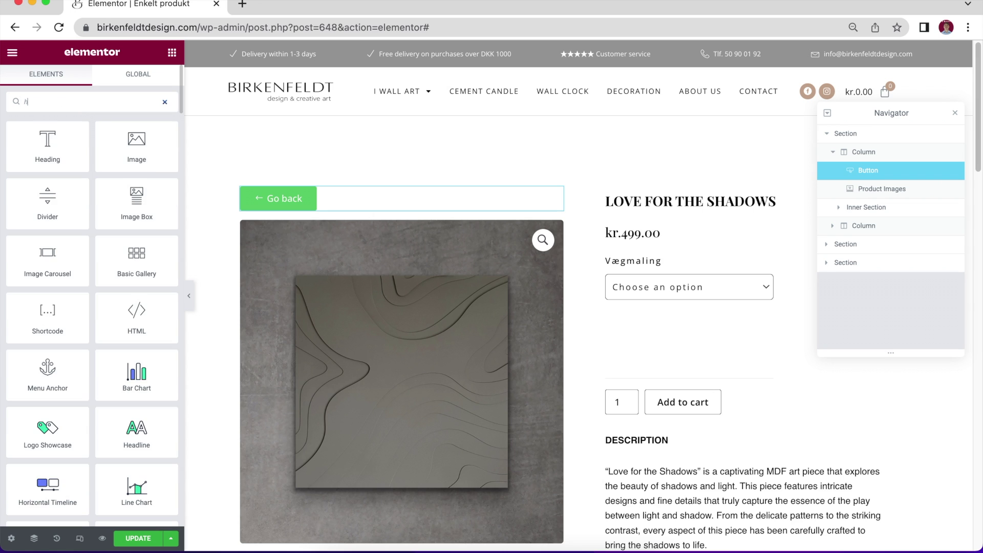
type("ml")
left_click_drag(66, 140, 379, 220)
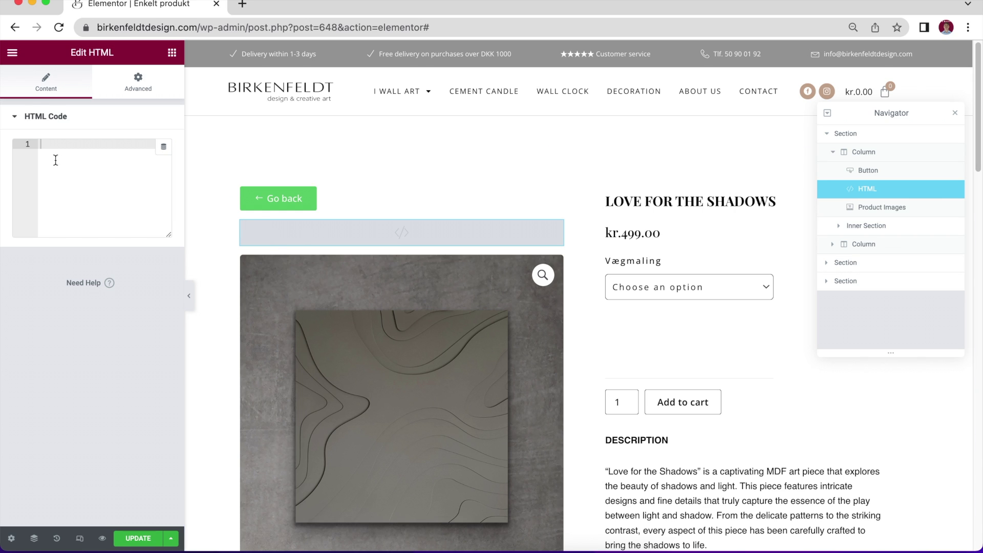
Copy the JavaScript code block from the tutorial notes in Pages.
key("ctrl+Right")
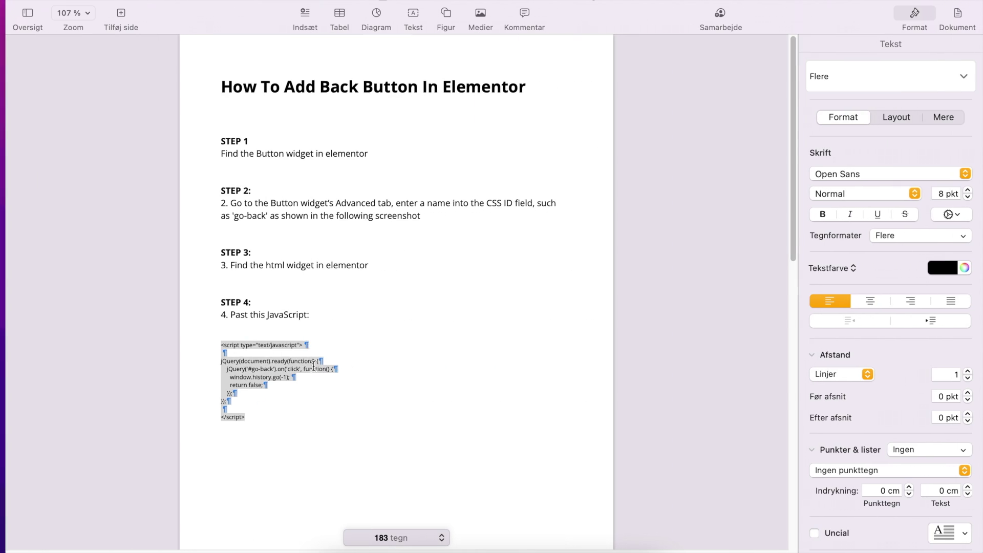
left_click(285, 418)
left_click_drag(246, 401, 216, 344)
key("super+c")
key("ctrl+Left")
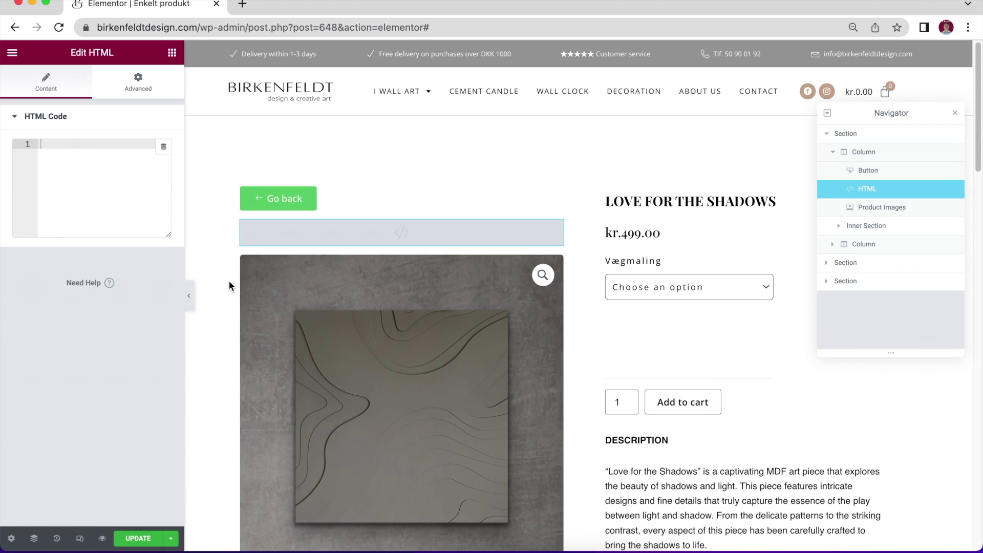
Paste the #go-back jQuery script running window.history.go(-1) into the HTML Code box.
key("super+v")
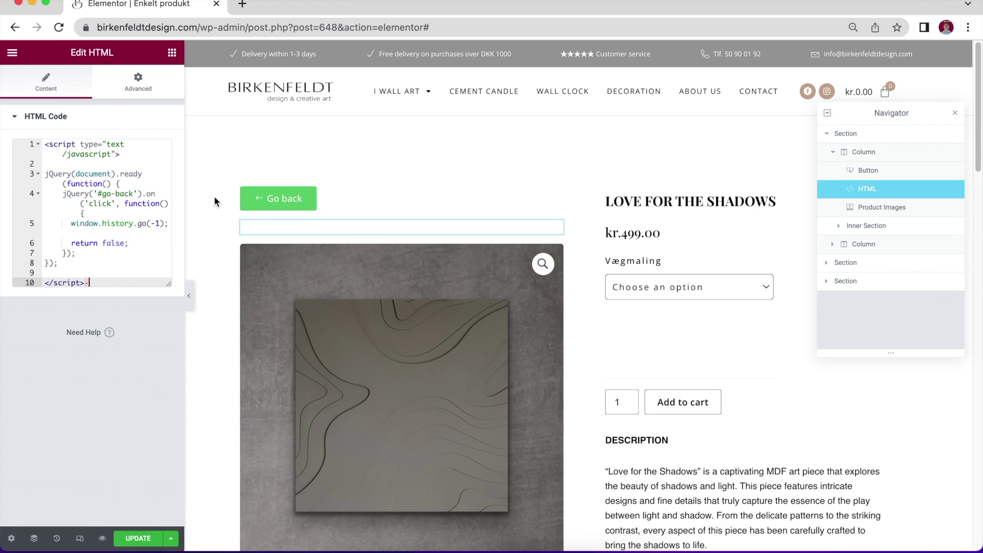
left_click(134, 193)
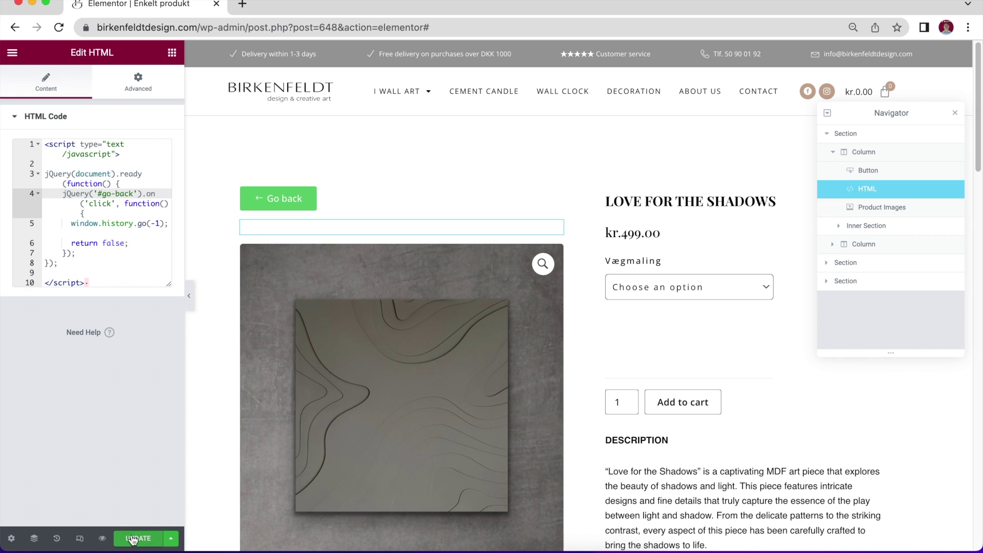
Make the Go back button's background transparent and its text colour black (#000000).
left_click(342, 201)
left_click(92, 92)
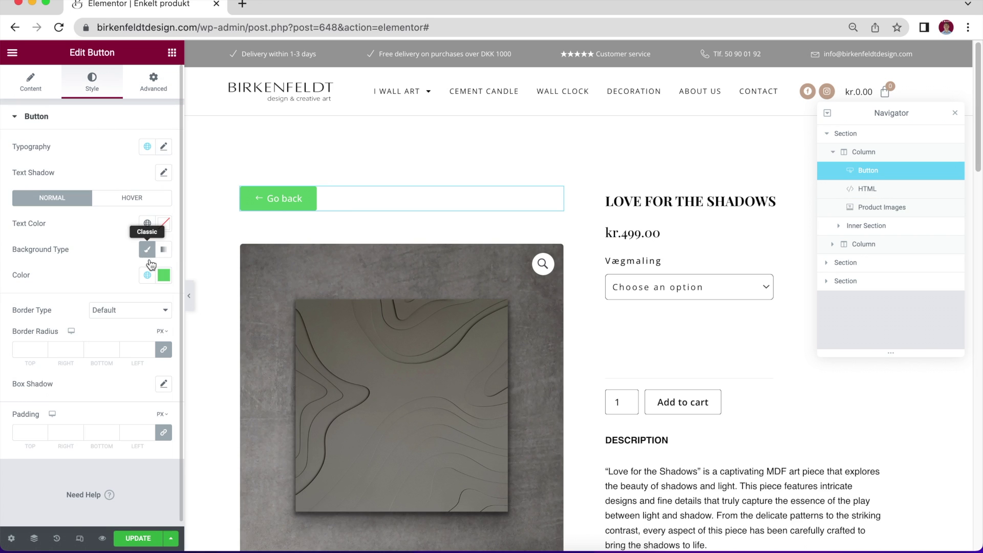
left_click(164, 275)
left_click_drag(144, 447, 24, 446)
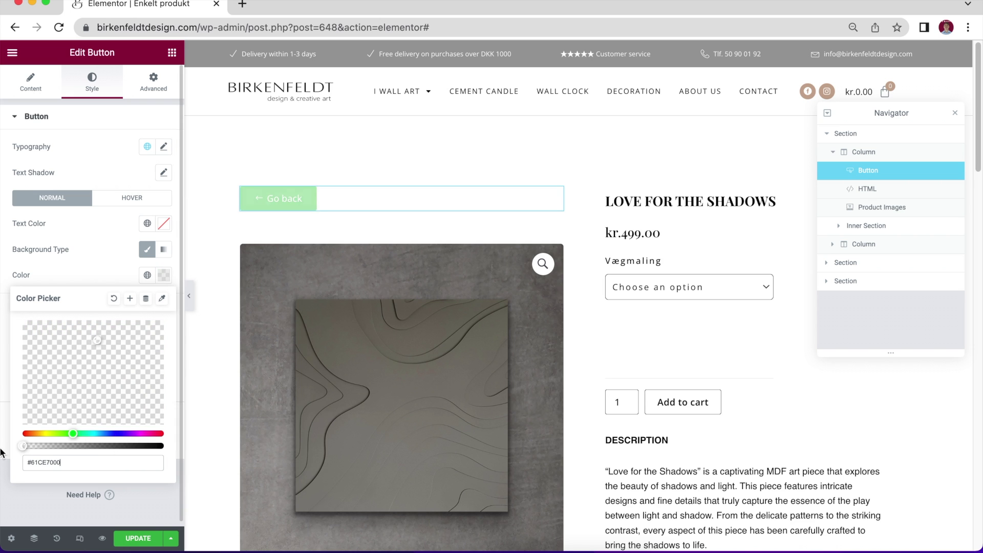
left_click(163, 223)
left_click_drag(136, 283, 23, 372)
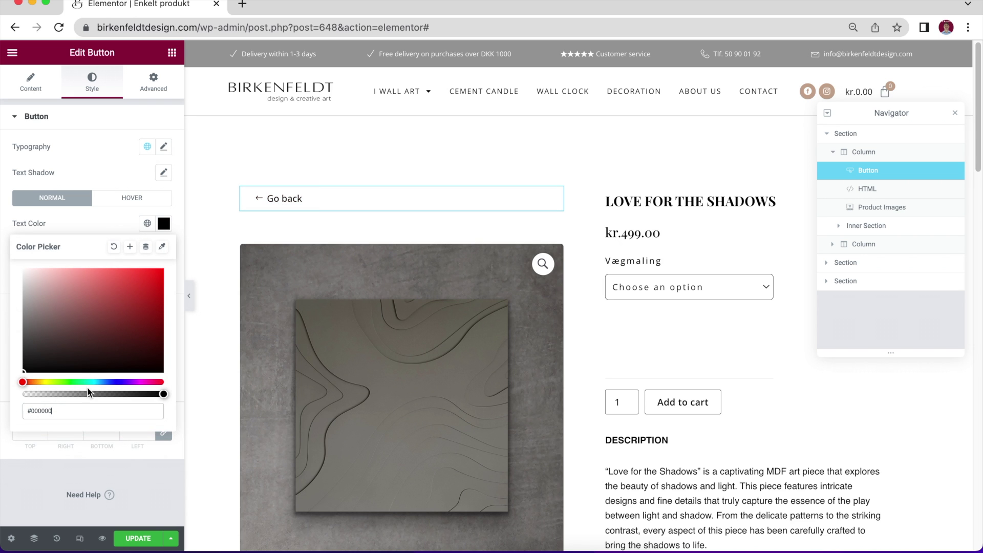
Give the button a solid 1 px black border and update the template.
left_click(164, 230)
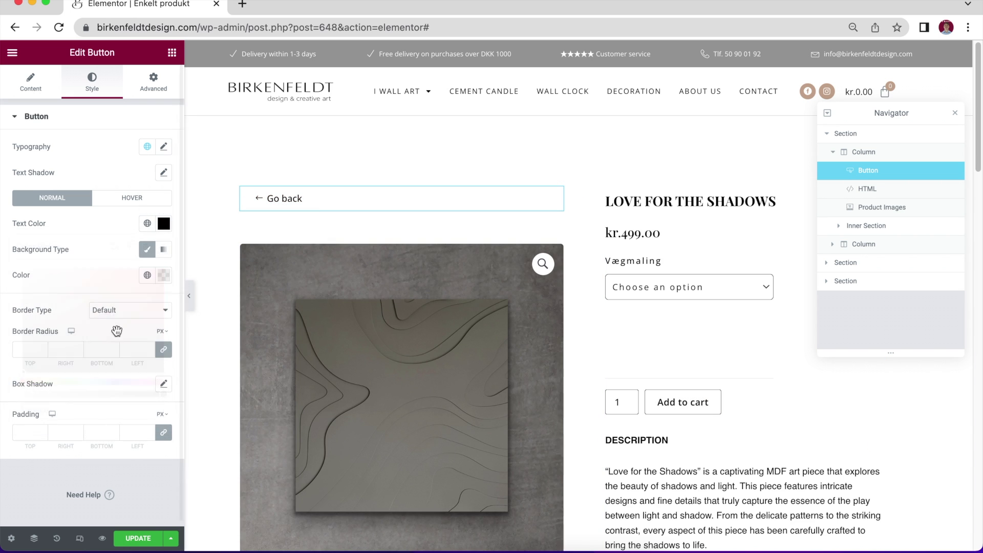
left_click(108, 310)
left_click(47, 344)
type("1")
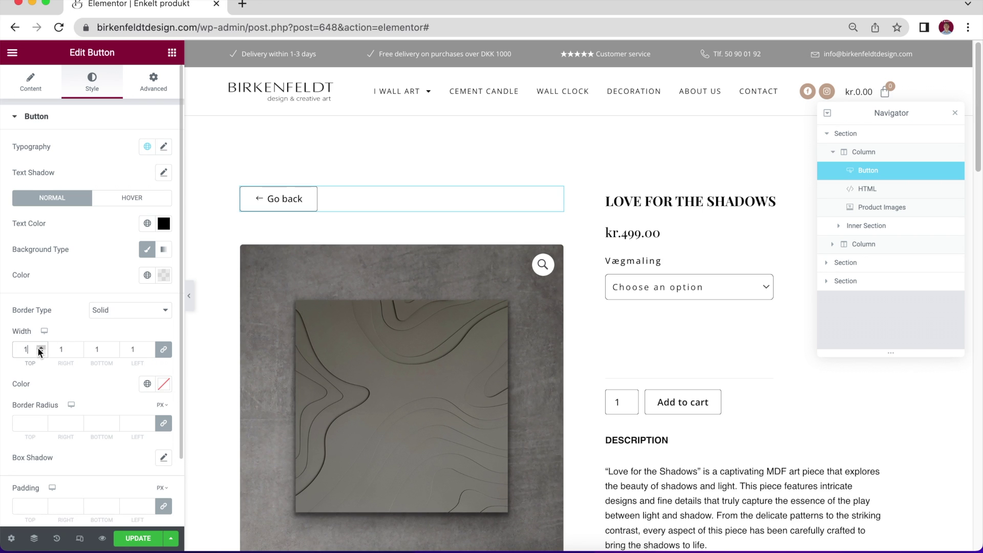
left_click(164, 383)
left_click(102, 280)
left_click_drag(70, 291, 36, 351)
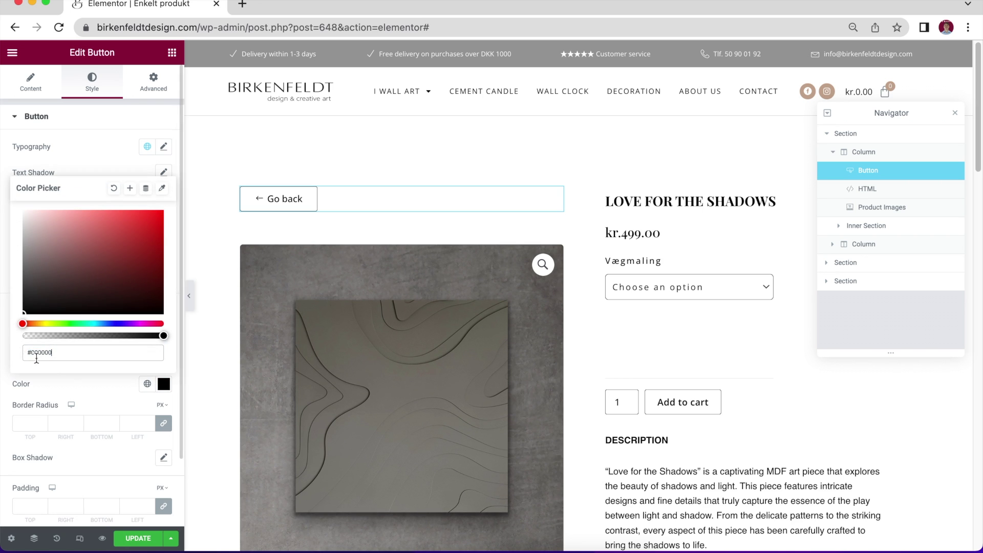
left_click(60, 379)
left_click(146, 539)
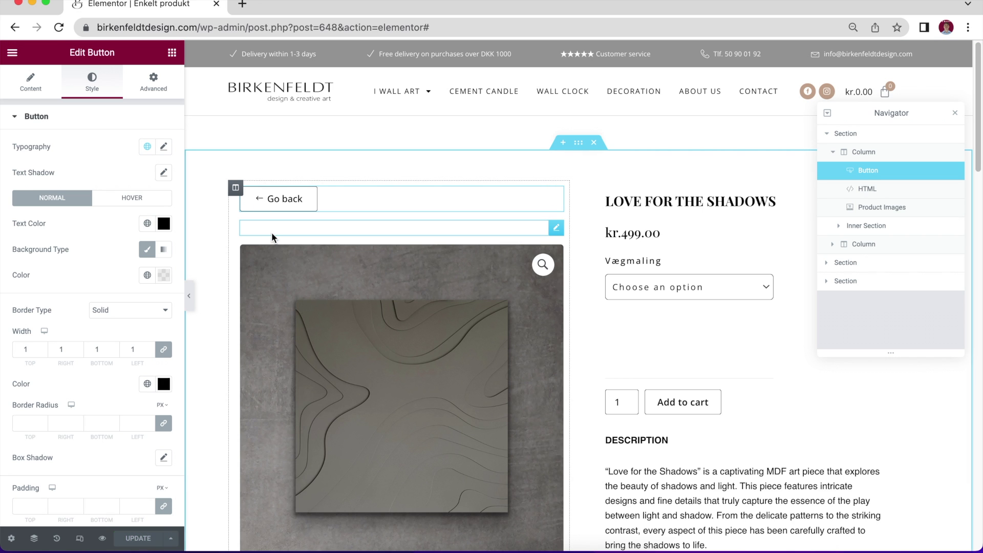
View the live shop in a new tab and open a product page.
left_click(12, 52)
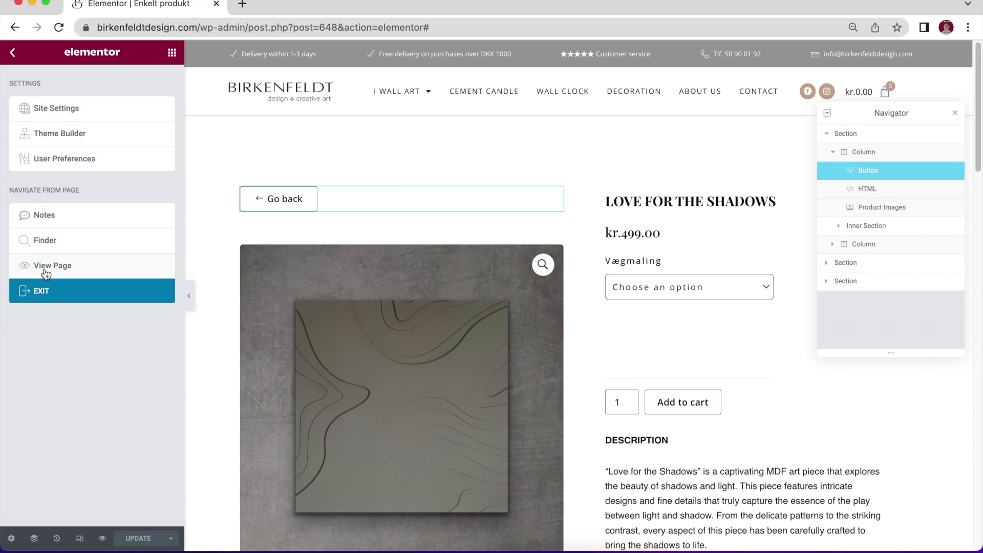
right_click(51, 266)
left_click(52, 270)
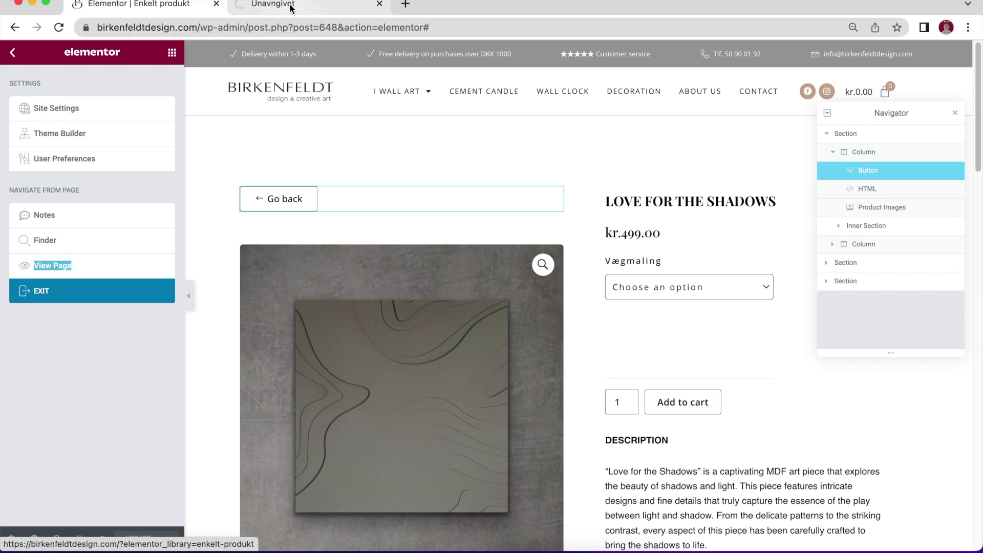
left_click(291, 7)
scroll(295, 348, "down", 5)
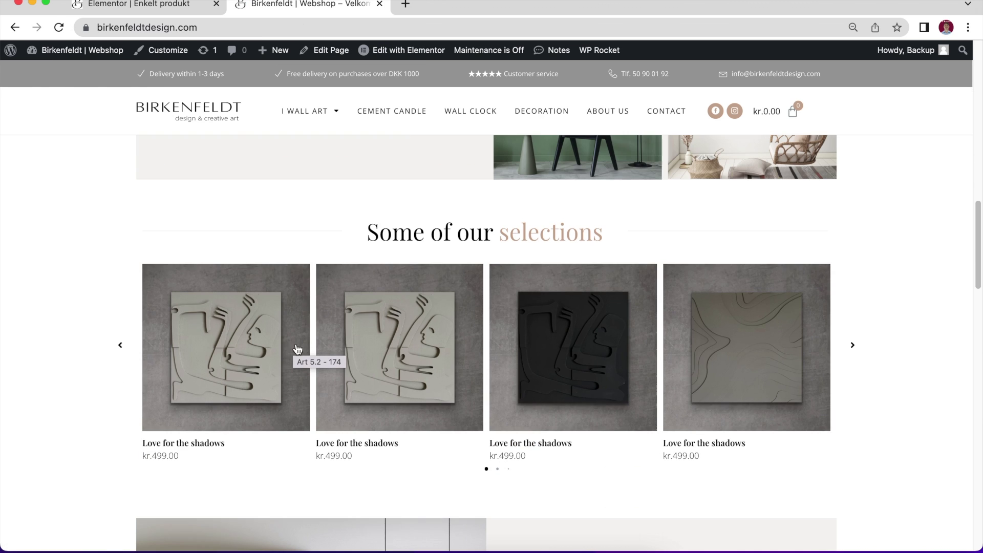
left_click(419, 339)
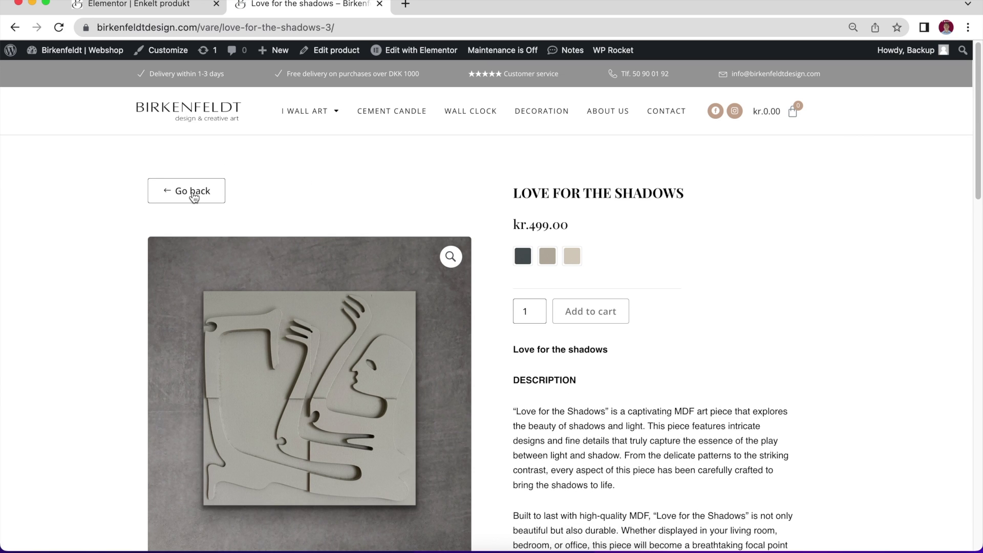
Confirm the product's Go back button returns to the homepage, then reopen the HTML widget's code.
left_click(193, 197)
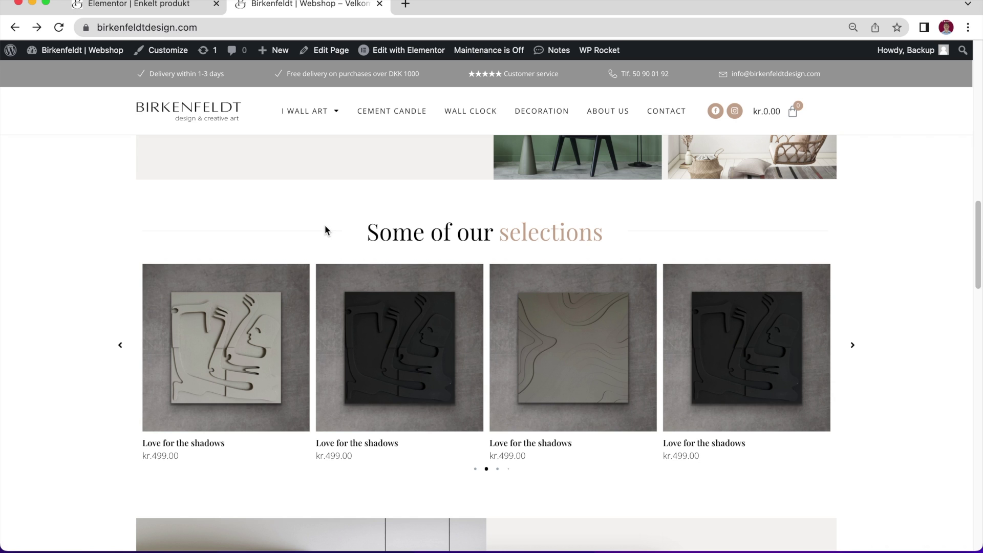
scroll(324, 225, "up", 1)
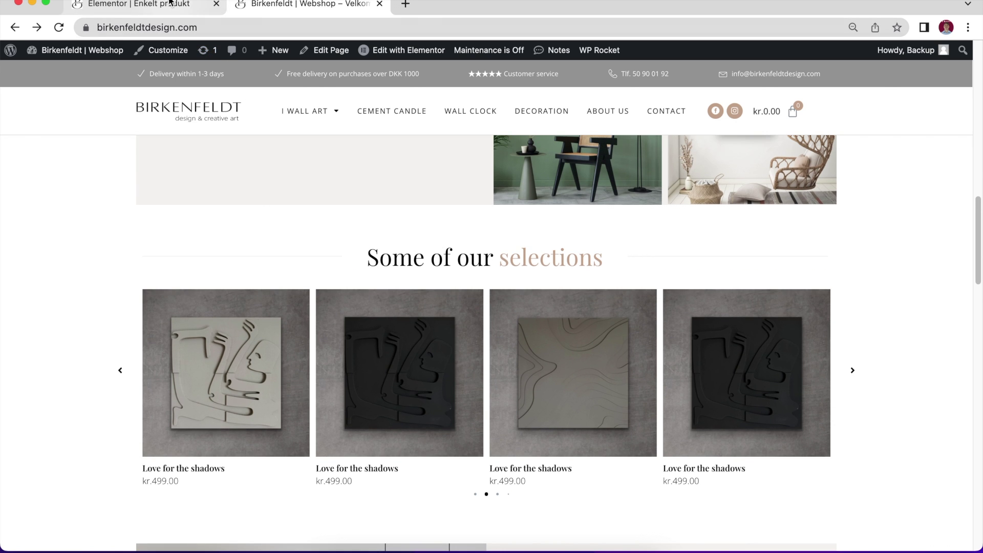
left_click(138, 5)
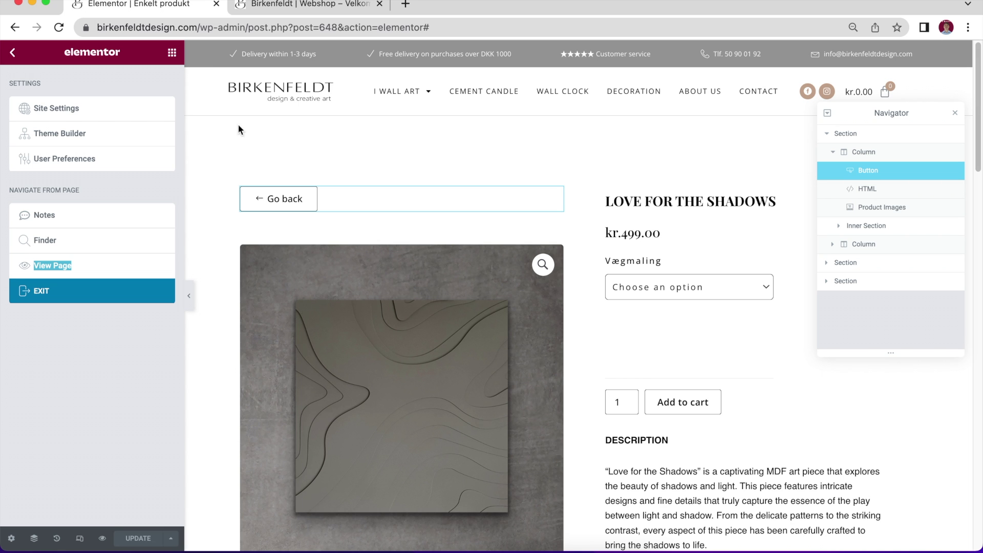
left_click(324, 222)
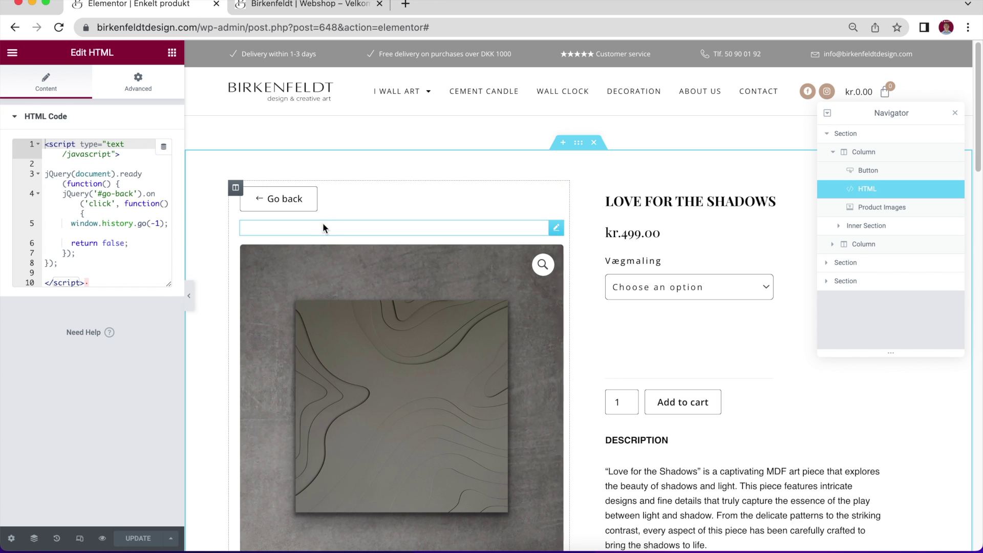
key("ctrl+Right")
Select the 183-character script in the Pages notes and hide Elementor's Navigator panel.
left_click(362, 416)
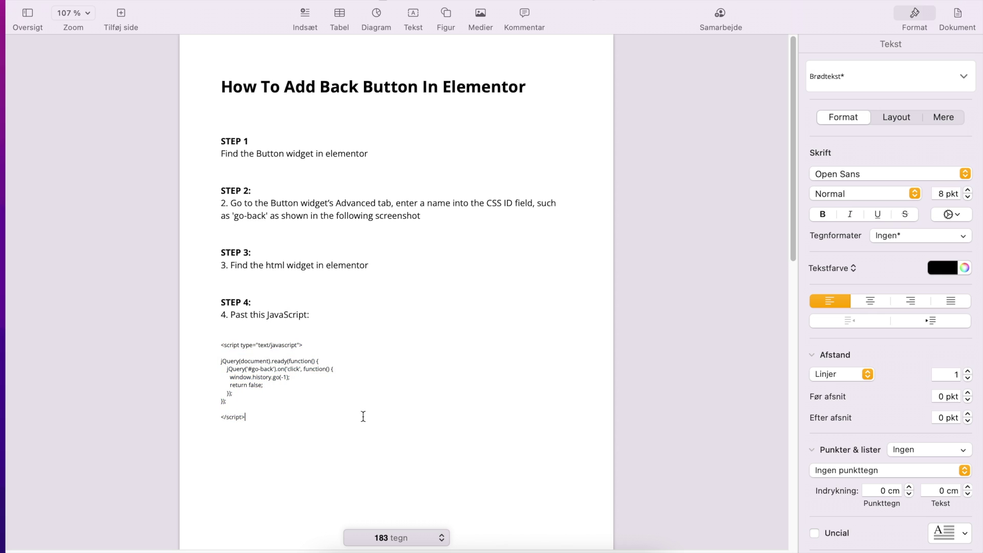
left_click_drag(280, 414, 220, 342)
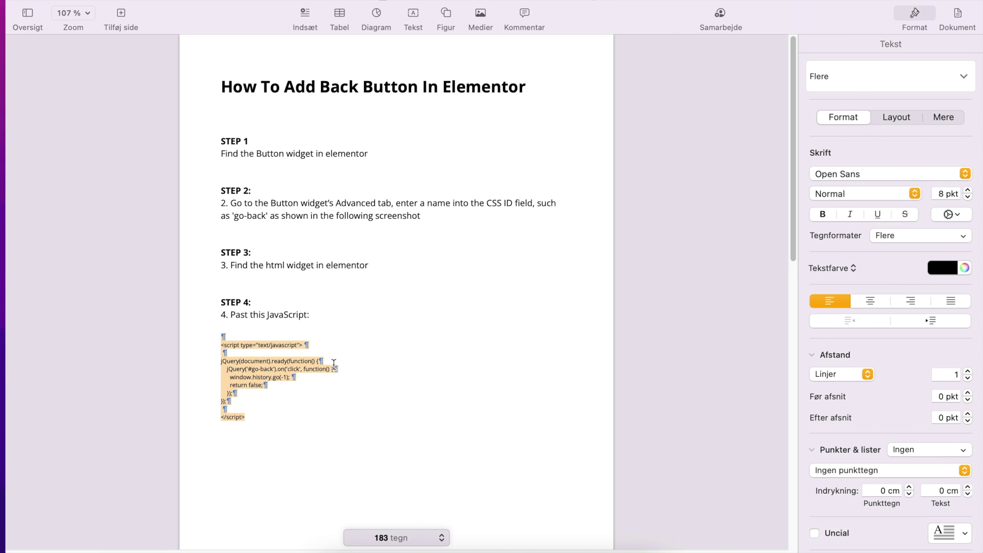
key("super+Tab")
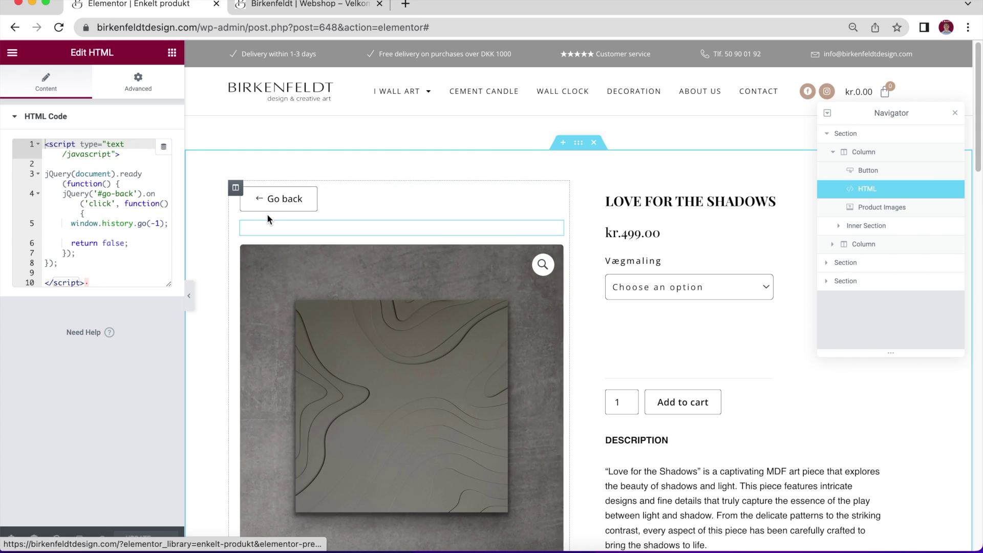
left_click(955, 114)
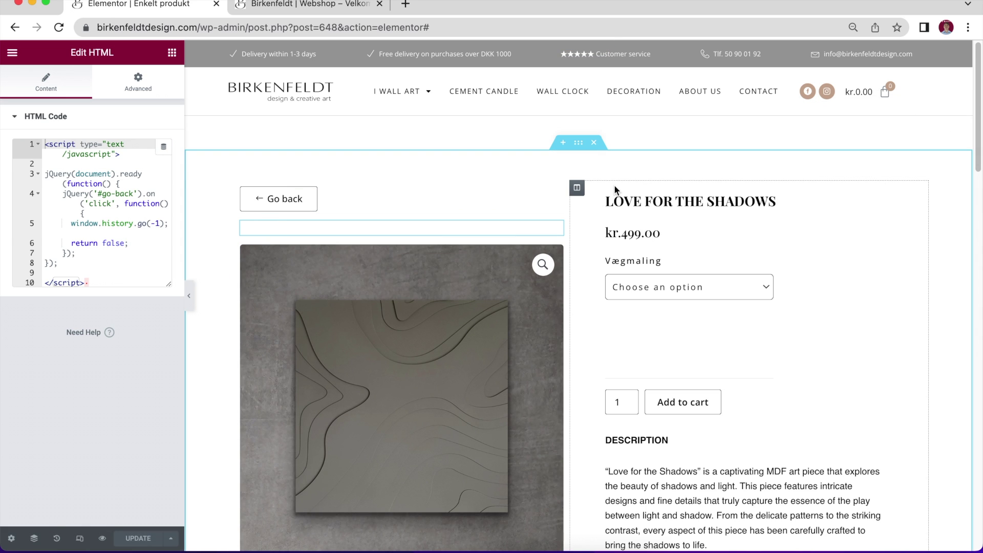
Open the WPCode – Insert Headers and Footers page on wordpress.org and download its zip.
key("super+Tab")
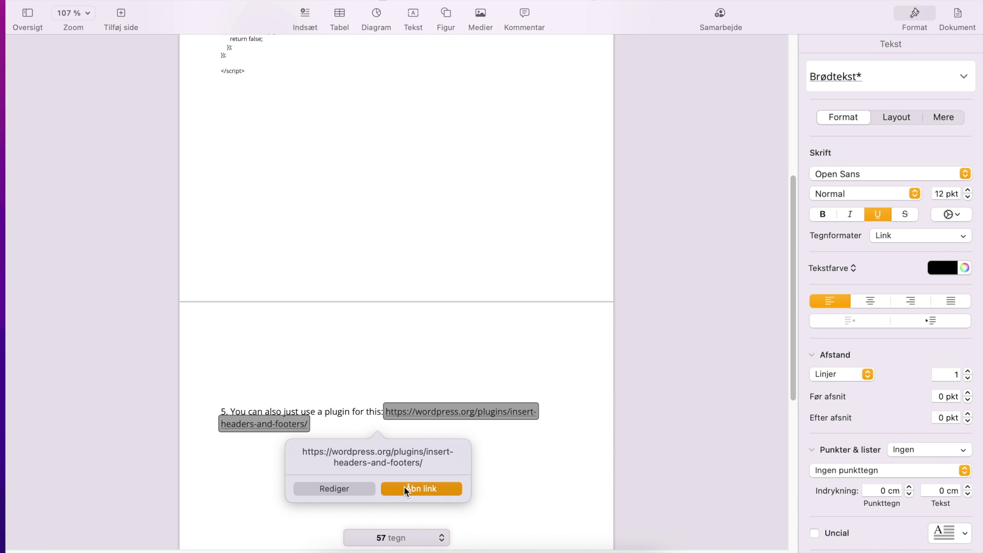
left_click(404, 487)
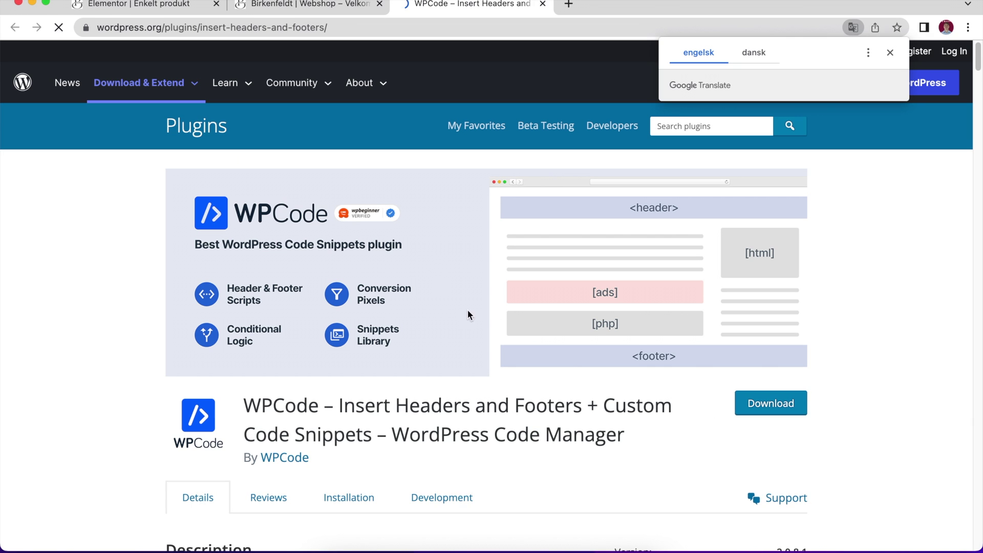
left_click(890, 53)
left_click(767, 404)
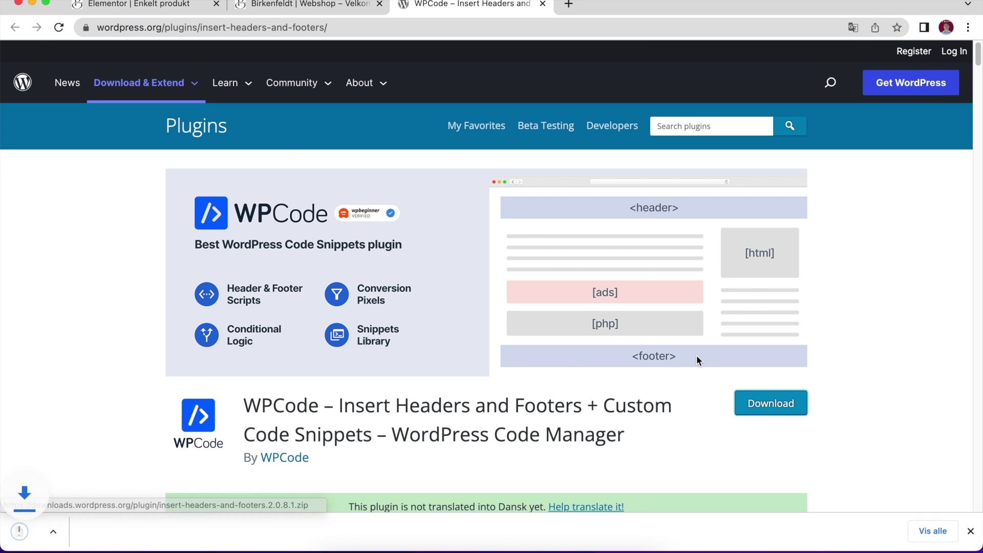